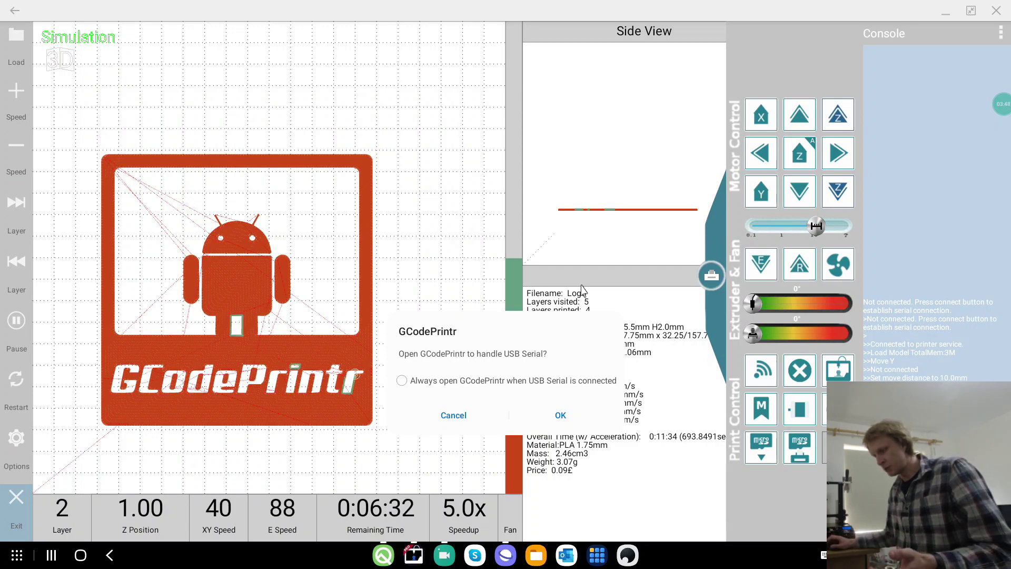
Step: Allow the USB serial device, try to connect to the printer with a manual Y move, and run the connection test
click(559, 416)
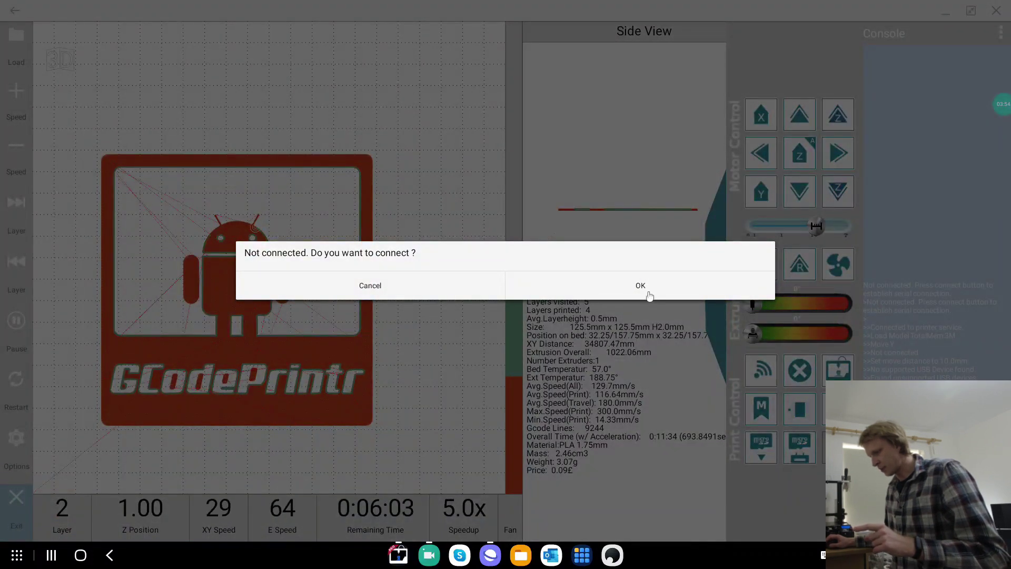
click(649, 294)
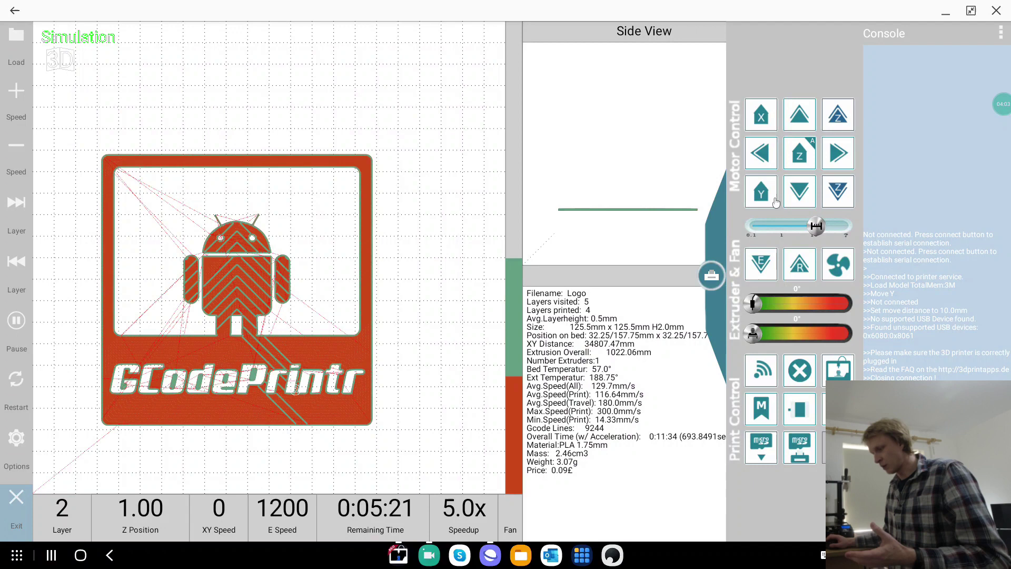
click(801, 120)
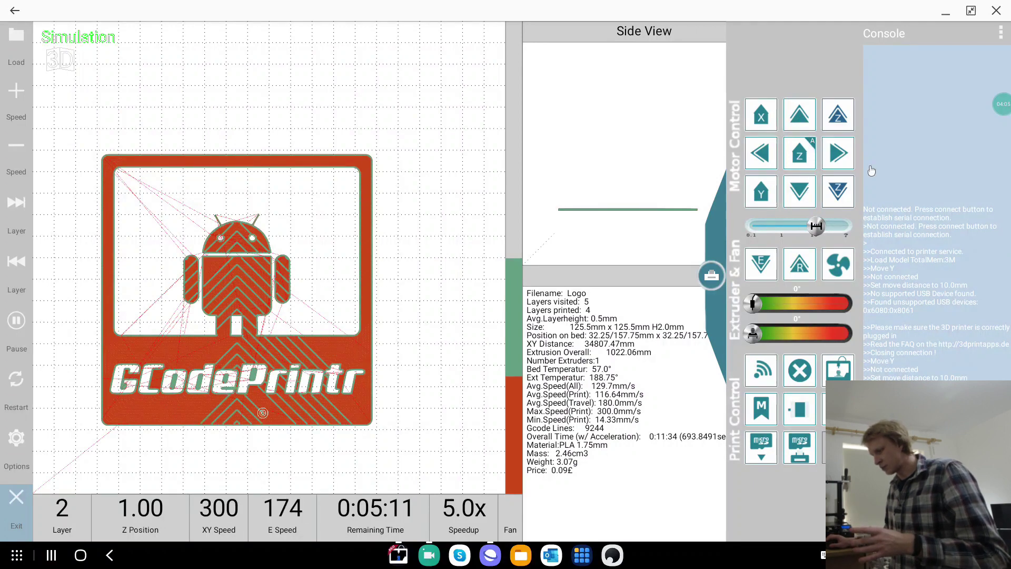
click(998, 34)
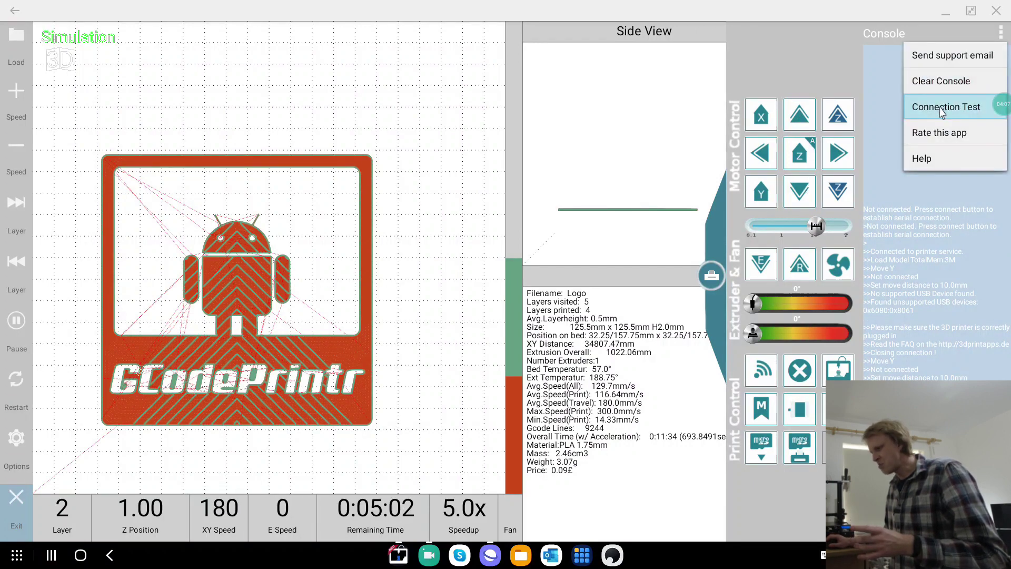
click(965, 106)
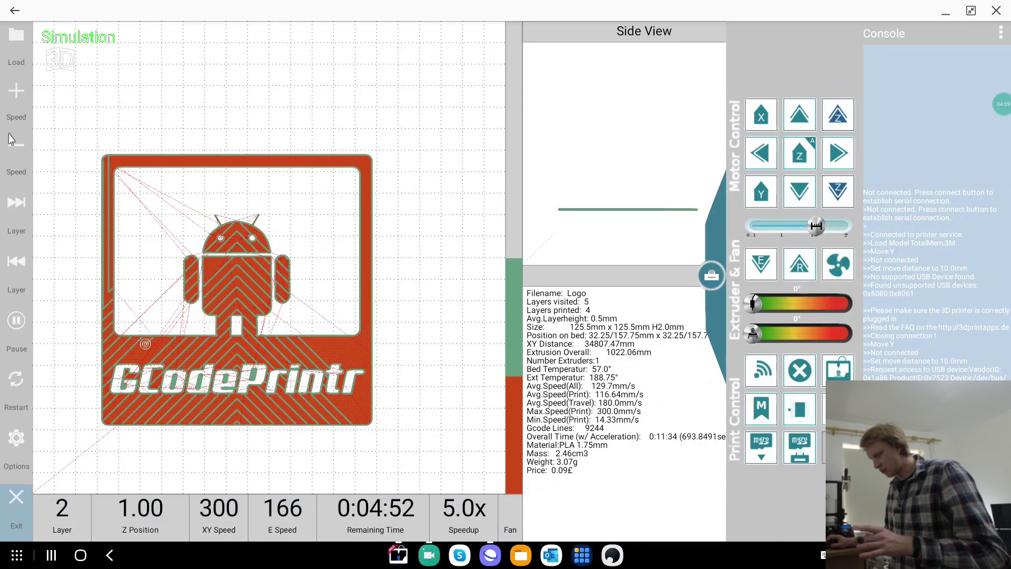
Step: Check the printer connection type in the communication settings and set the USB OTG baud rate to 115200
click(16, 440)
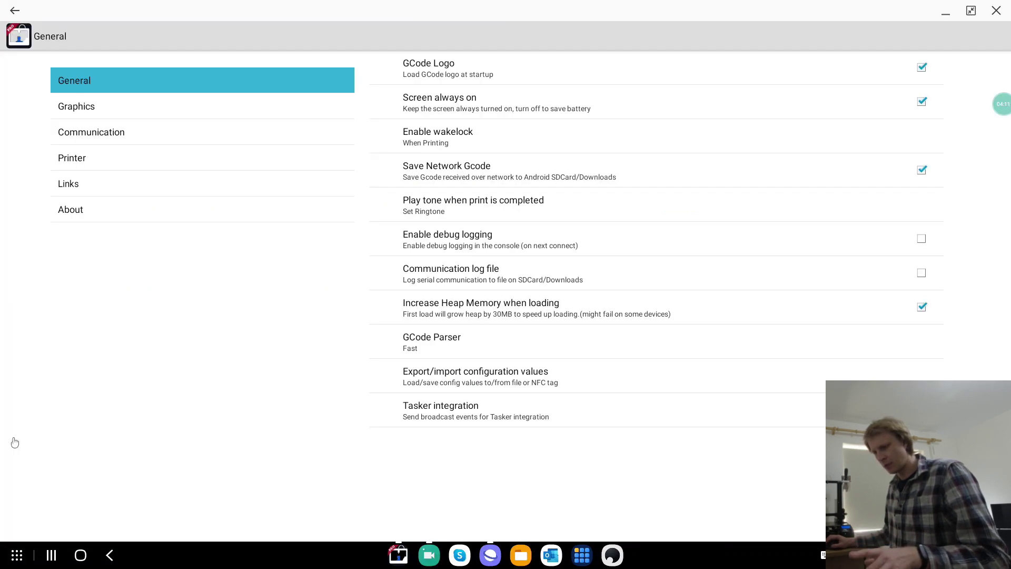
click(192, 134)
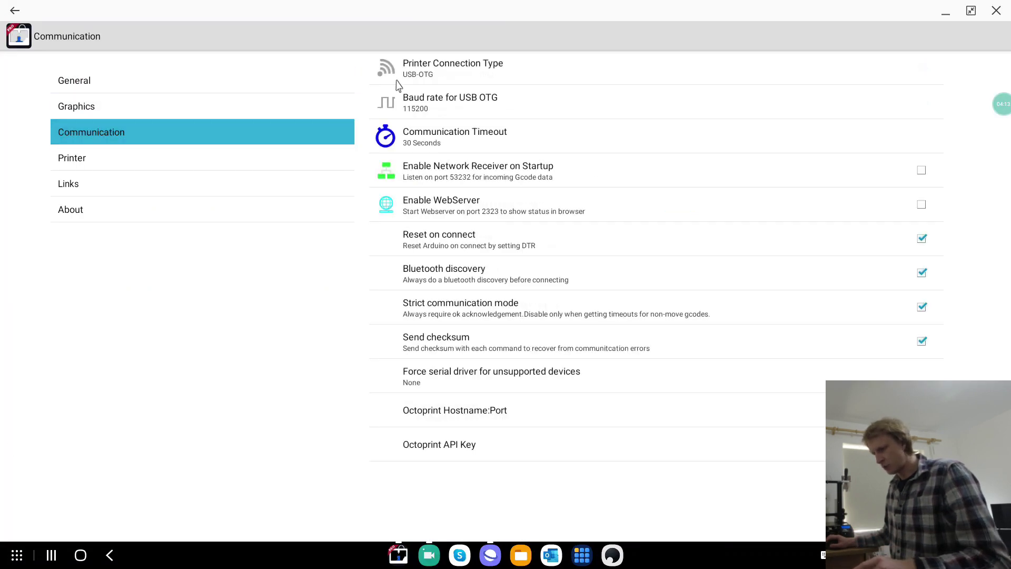
click(424, 72)
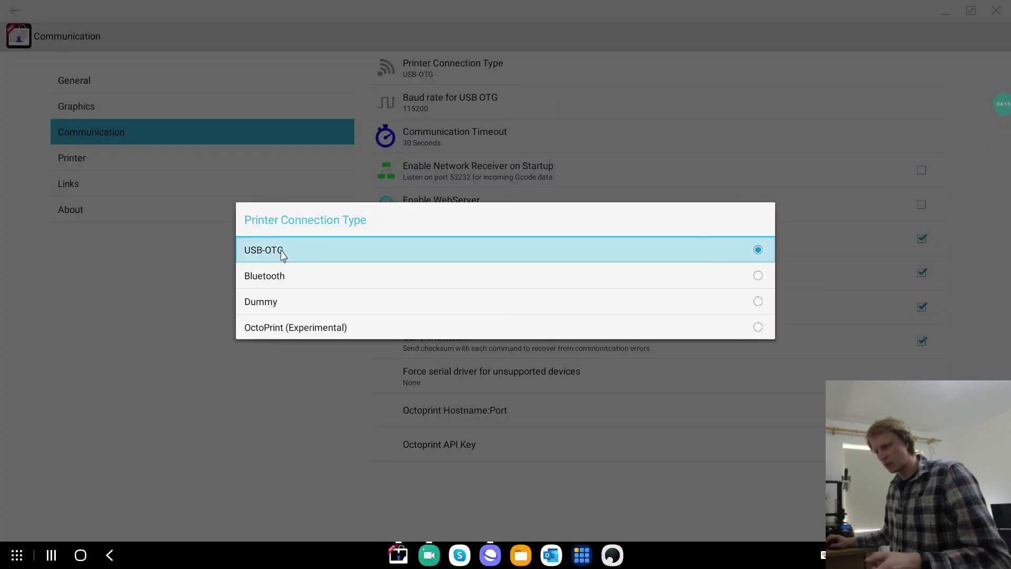
click(457, 92)
click(453, 98)
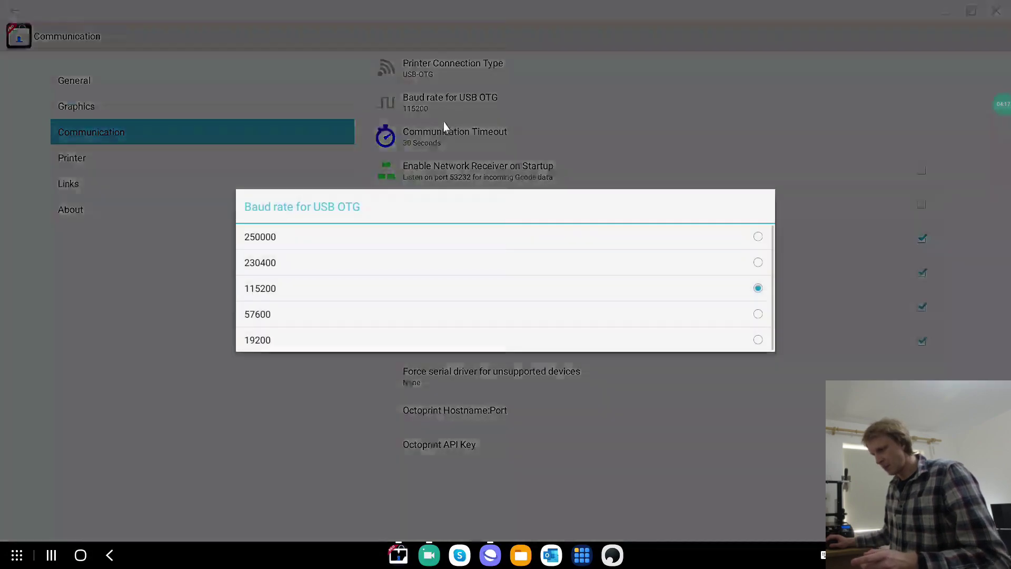
click(293, 298)
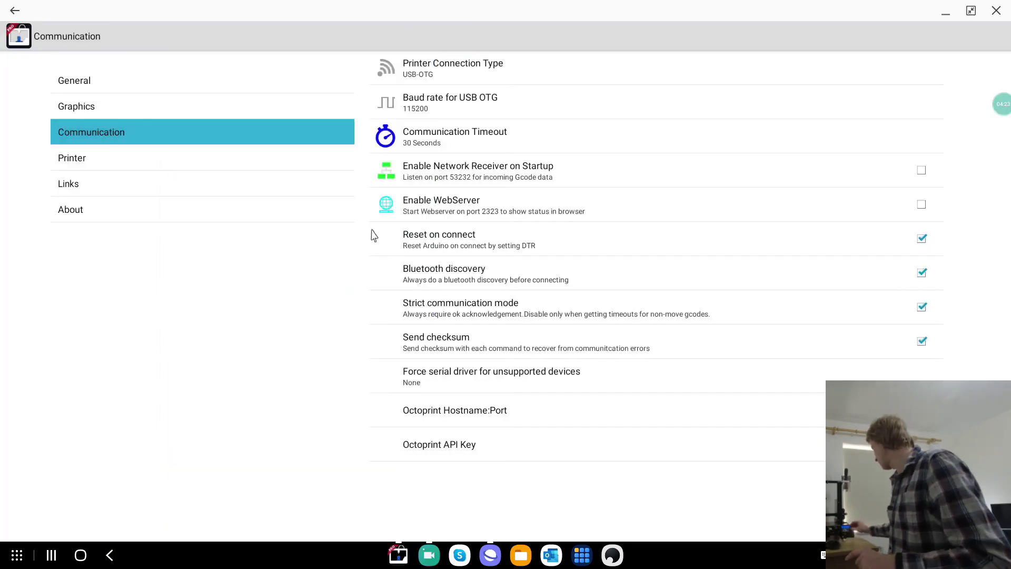
Step: Look through the supported 3D printer types and models in the printer settings and choose Other
click(203, 155)
click(515, 70)
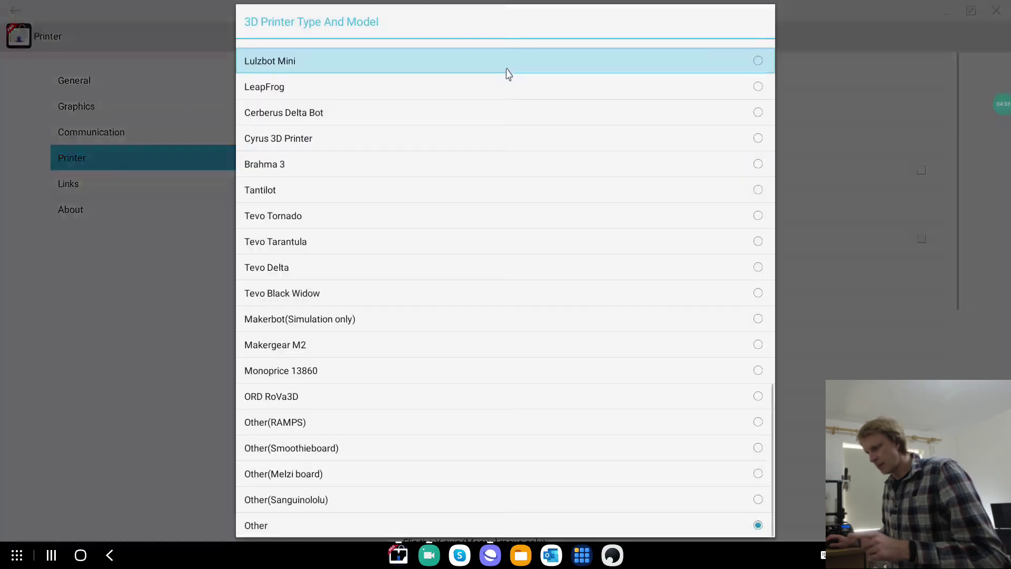
scroll(401, 239, up, 1)
scroll(385, 240, up, 1)
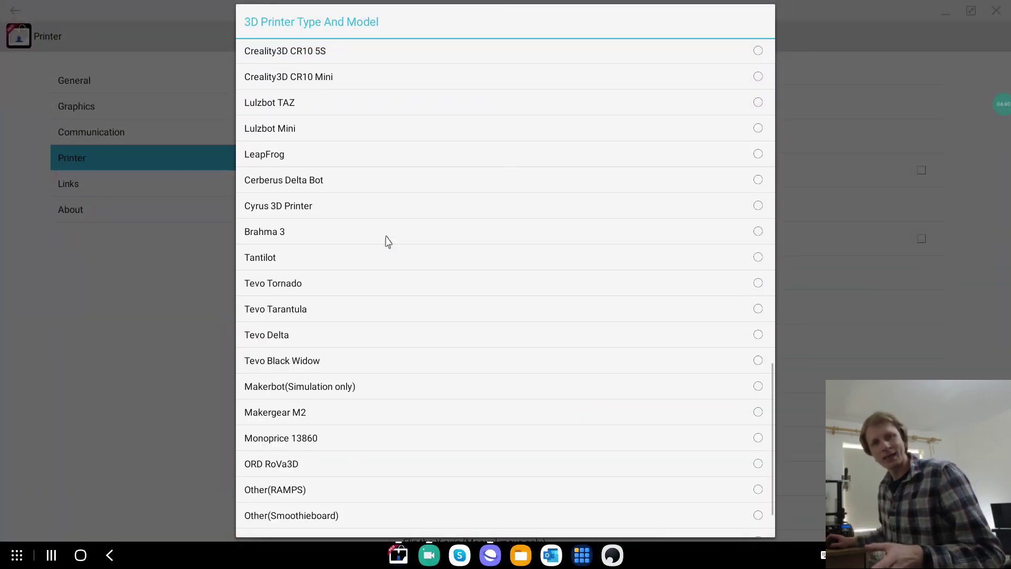
scroll(395, 280, up, 3)
scroll(391, 296, down, 3)
scroll(387, 316, up, 5)
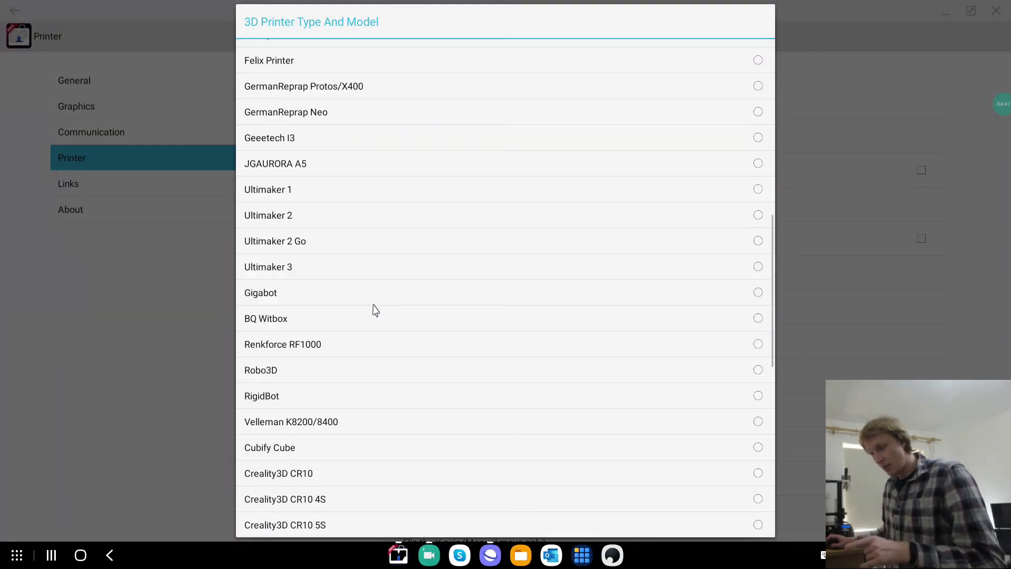
scroll(383, 322, down, 3)
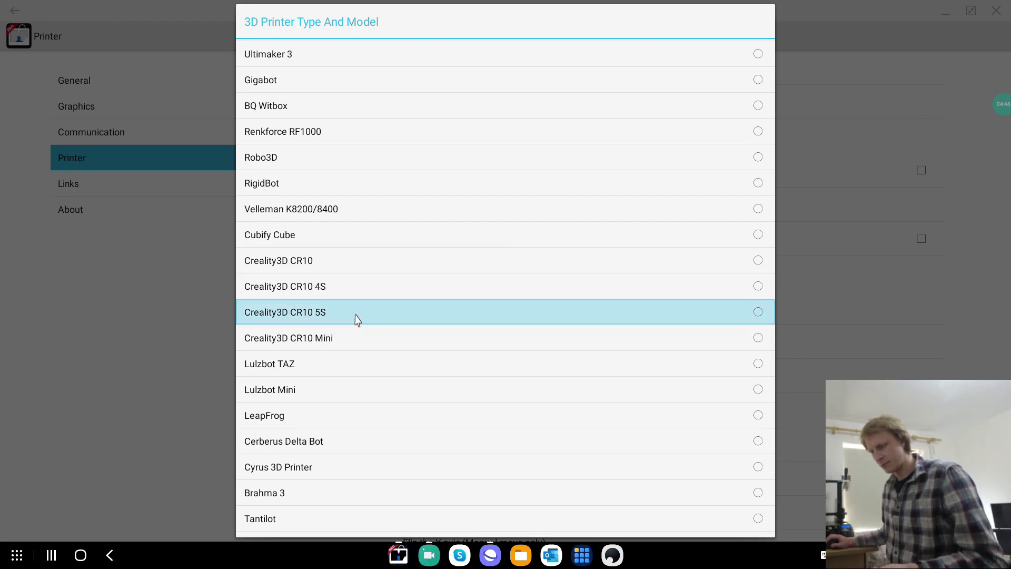
scroll(361, 390, down, 5)
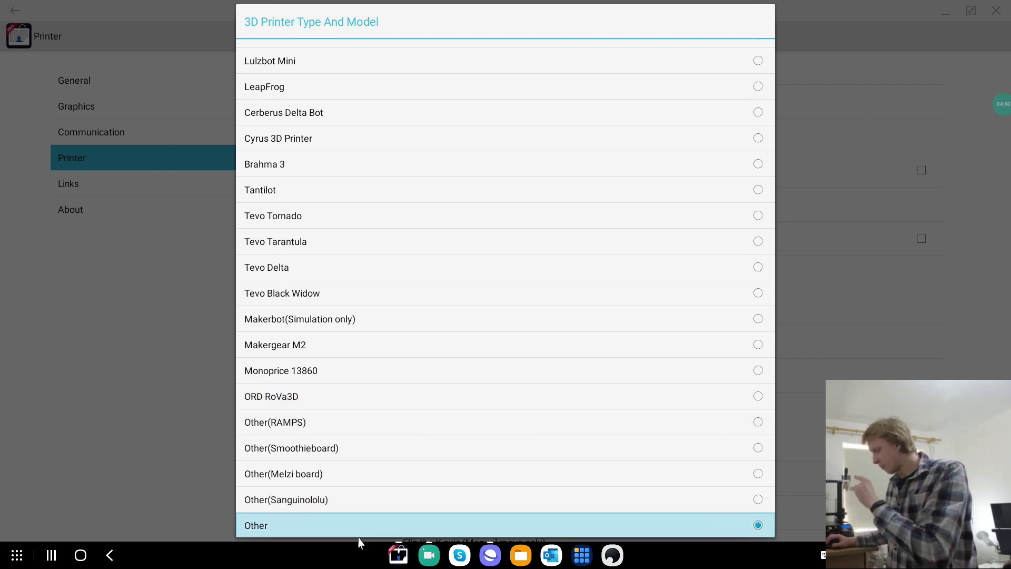
click(337, 533)
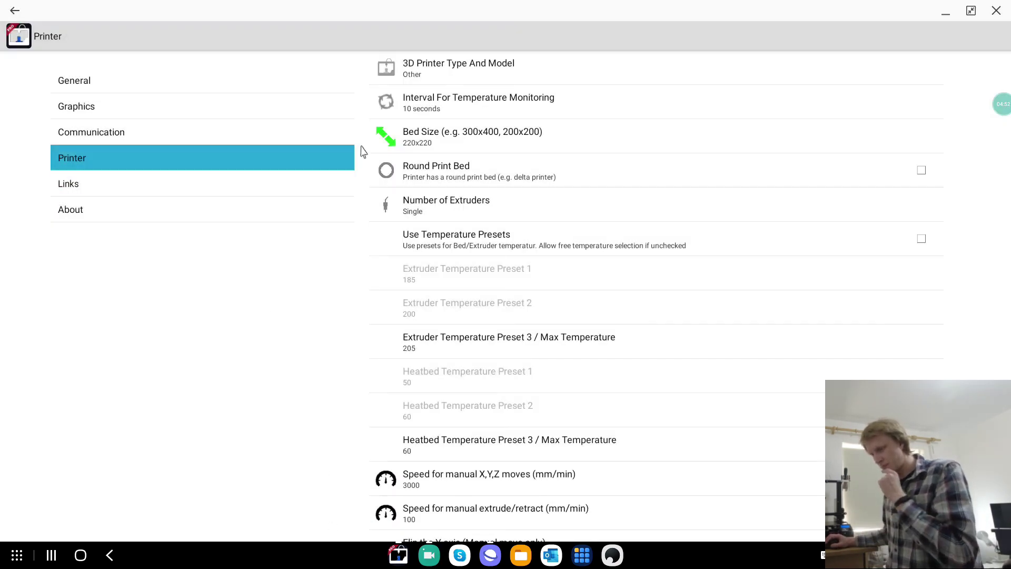
Step: Review the General, Graphics, Communication and Printer settings pages
click(74, 81)
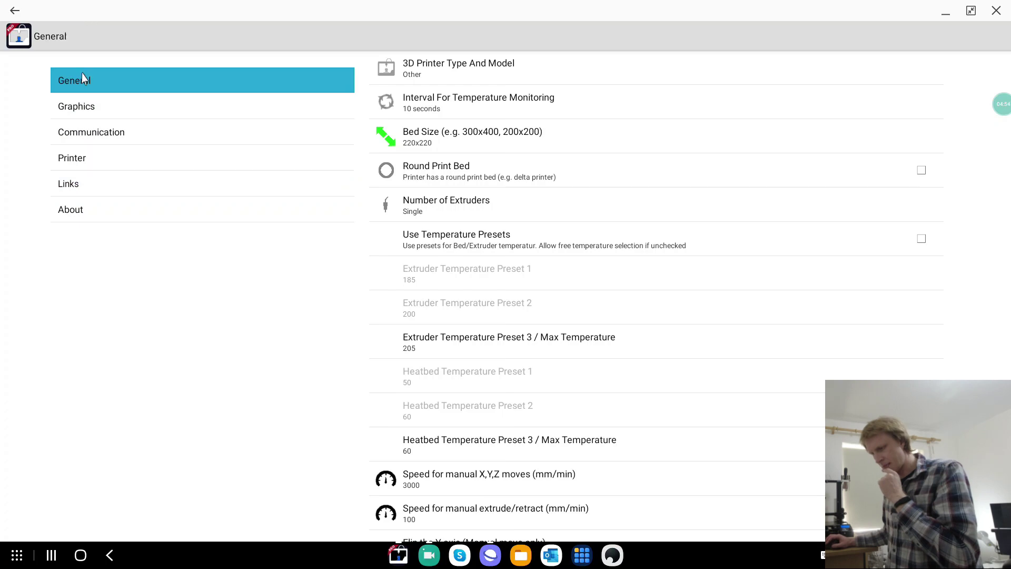
click(60, 115)
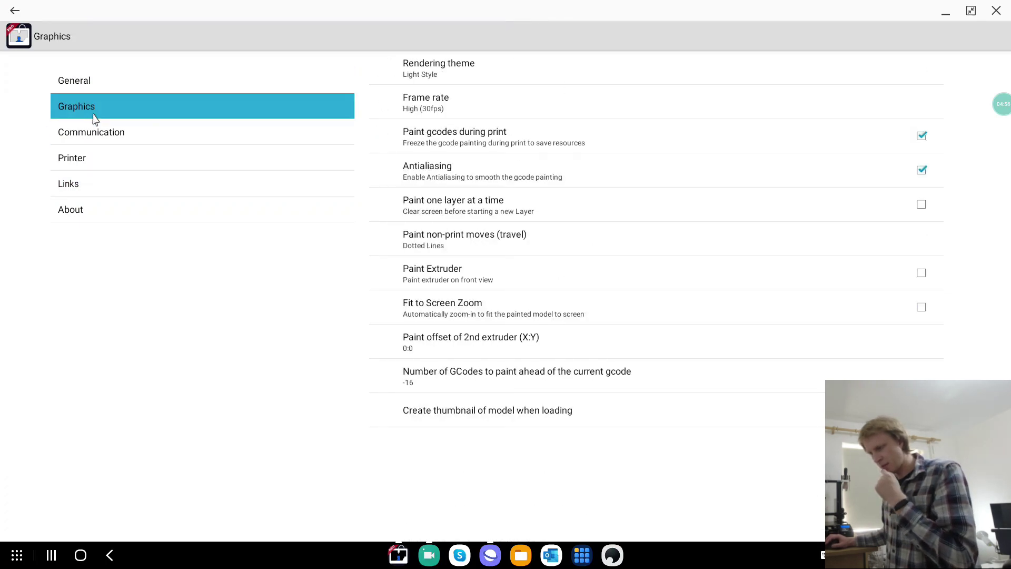
click(260, 140)
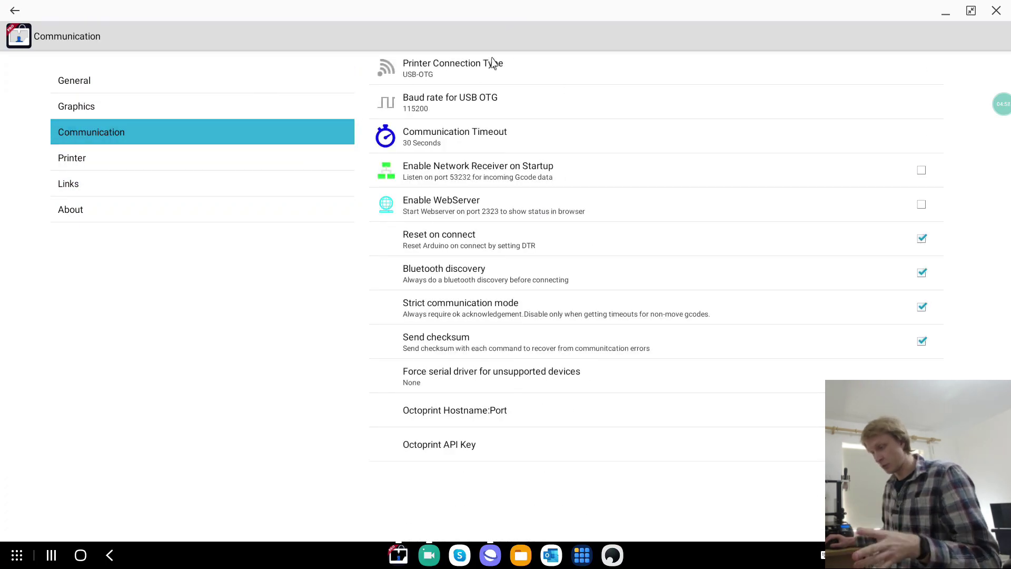
click(93, 166)
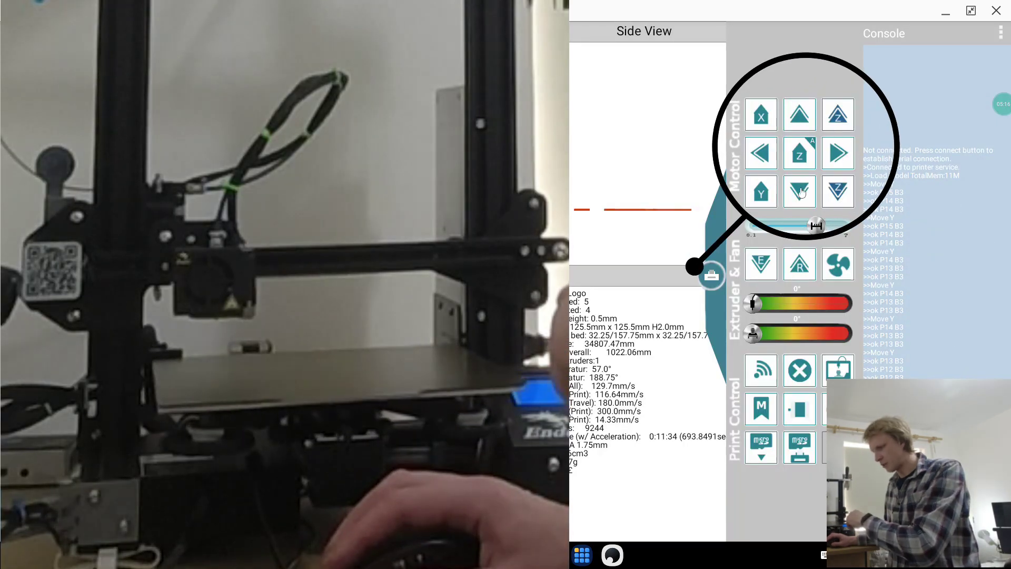
Step: Jog the printer's Y axis manually and raise the Z axis to test the motor control
click(801, 193)
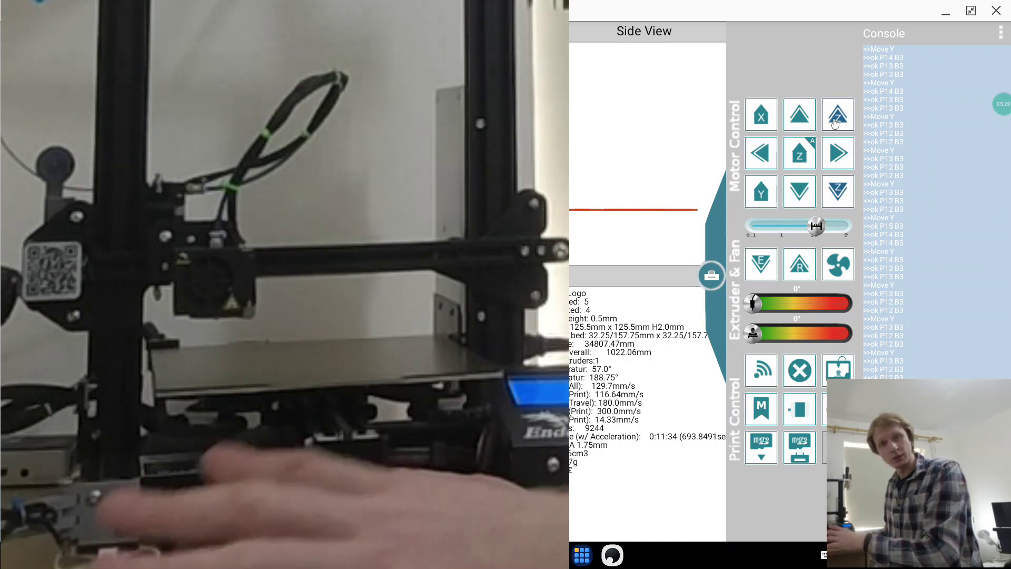
click(835, 121)
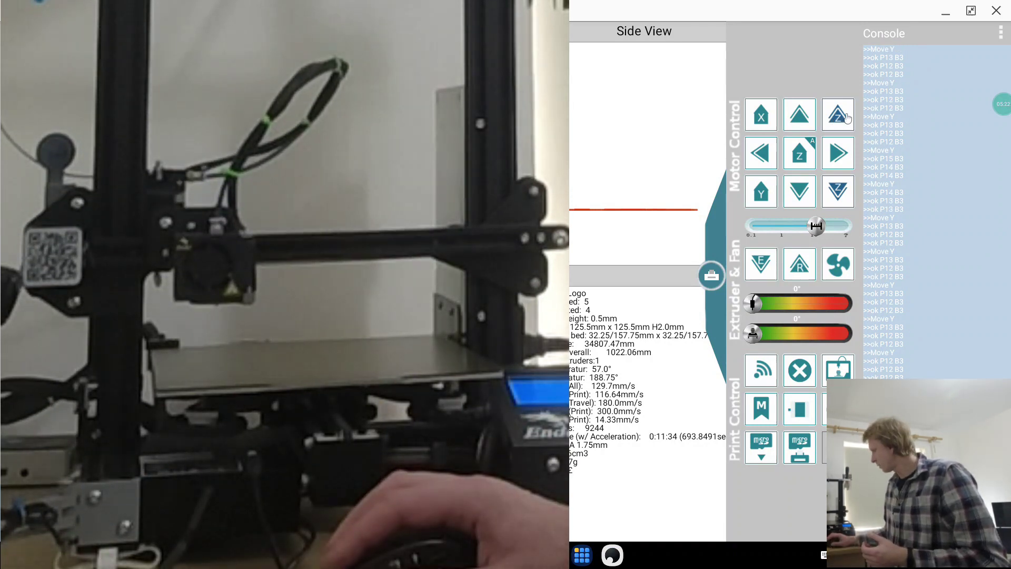
click(837, 116)
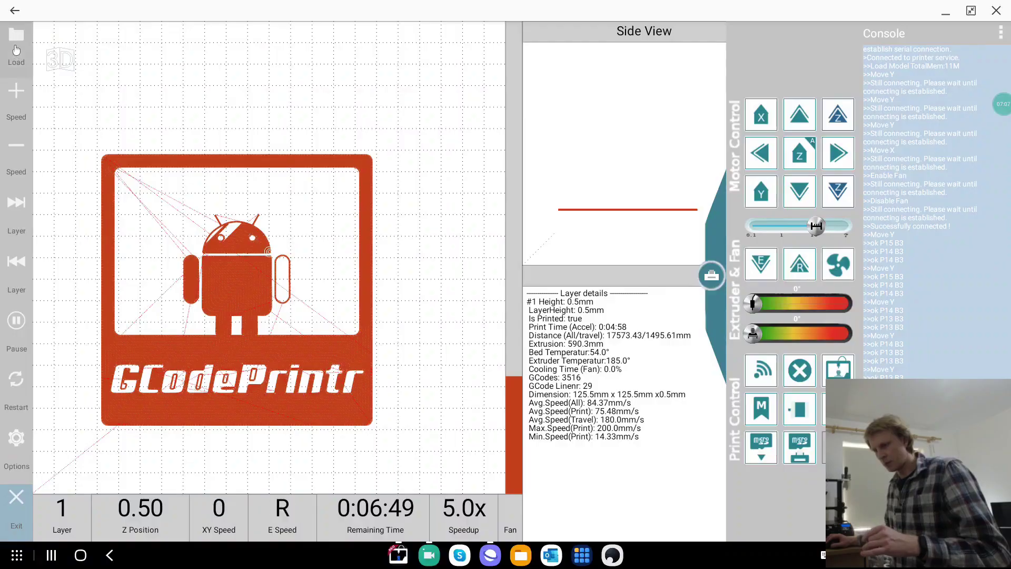
Step: Load the recent file CE3PRO_coin.gcode
click(22, 58)
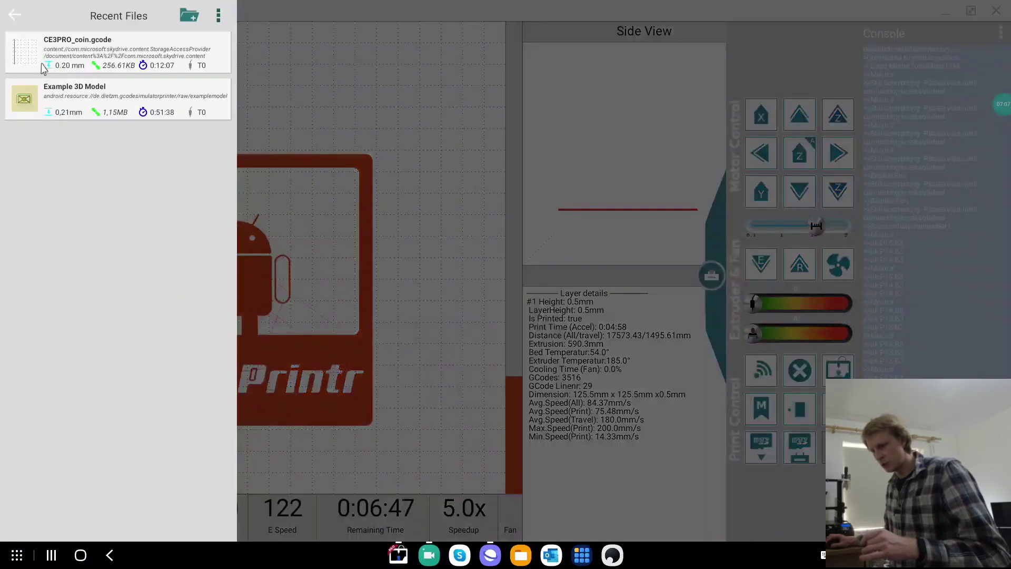
click(95, 54)
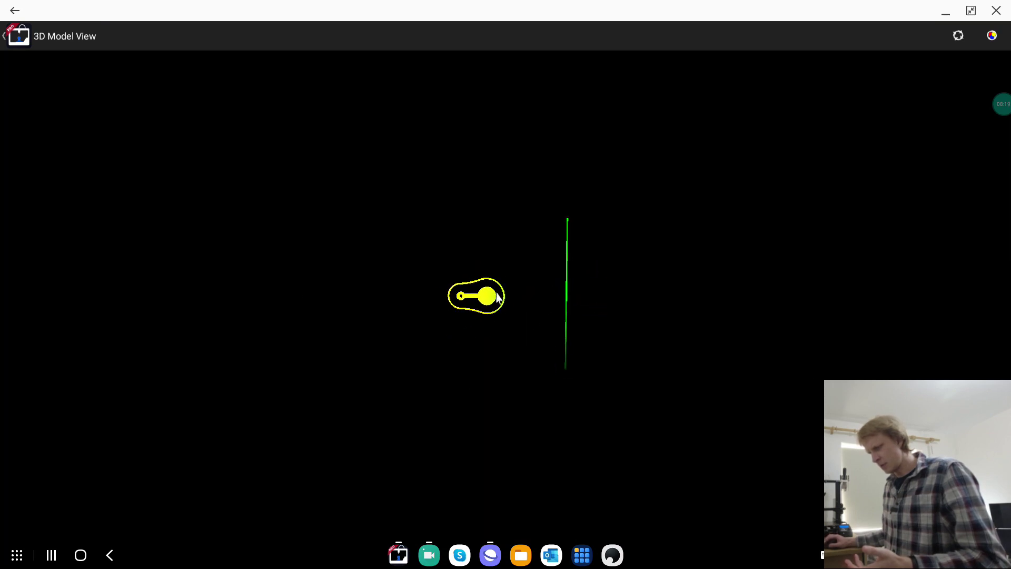
Step: Toggle auto rotation off and on in the 3D model view, and return to the print view with the front view exposed
click(524, 300)
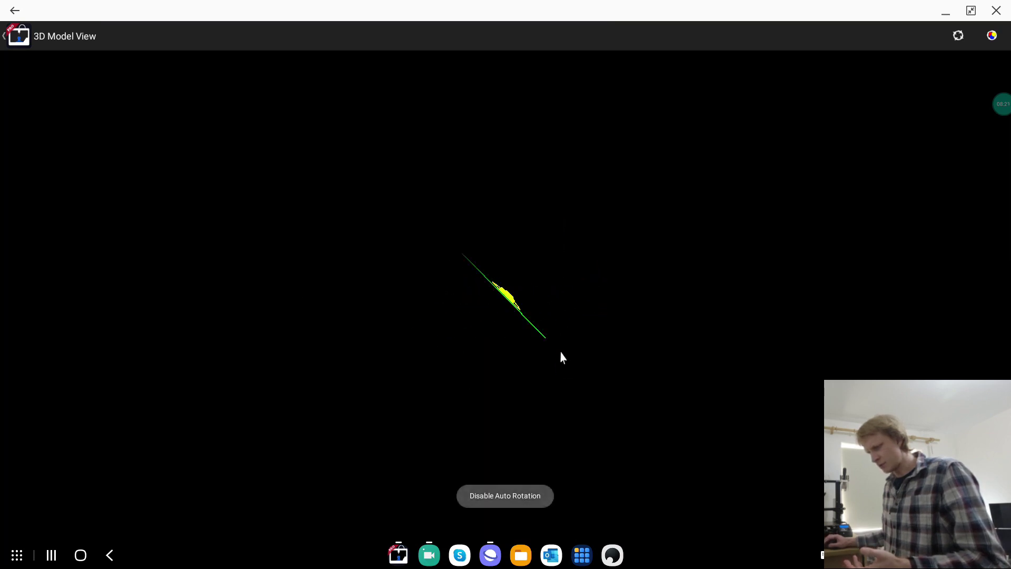
click(475, 307)
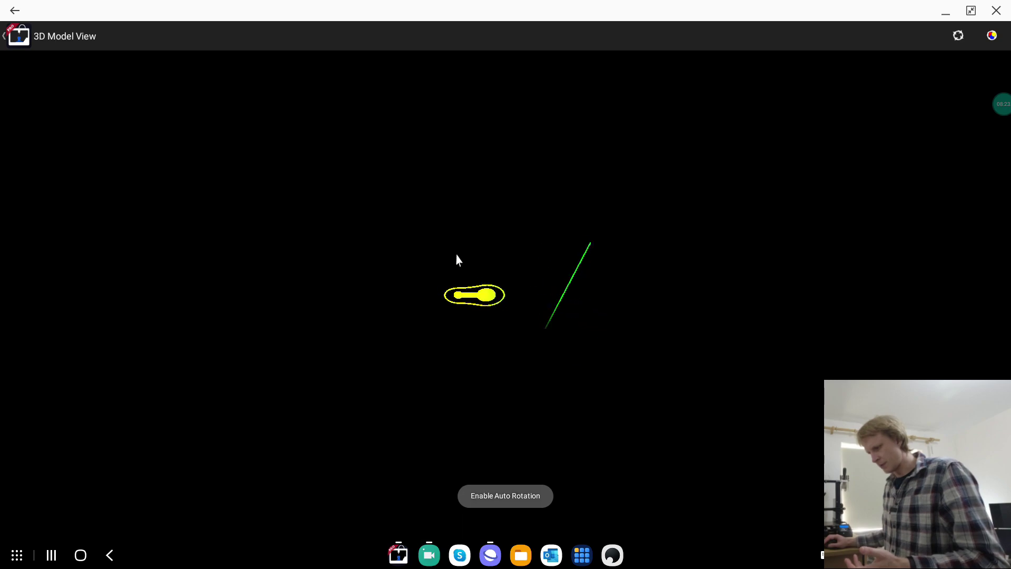
click(6, 36)
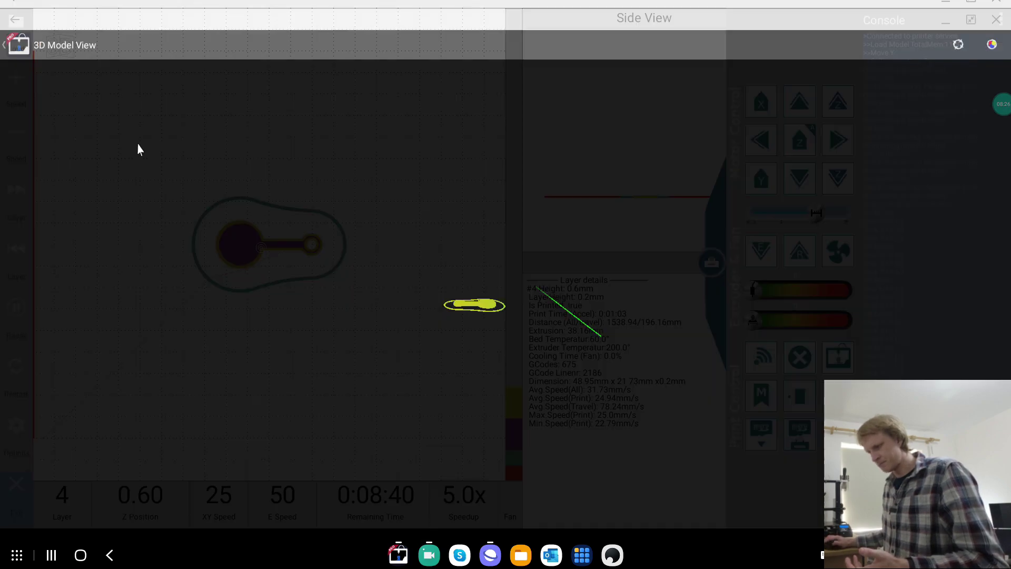
click(712, 276)
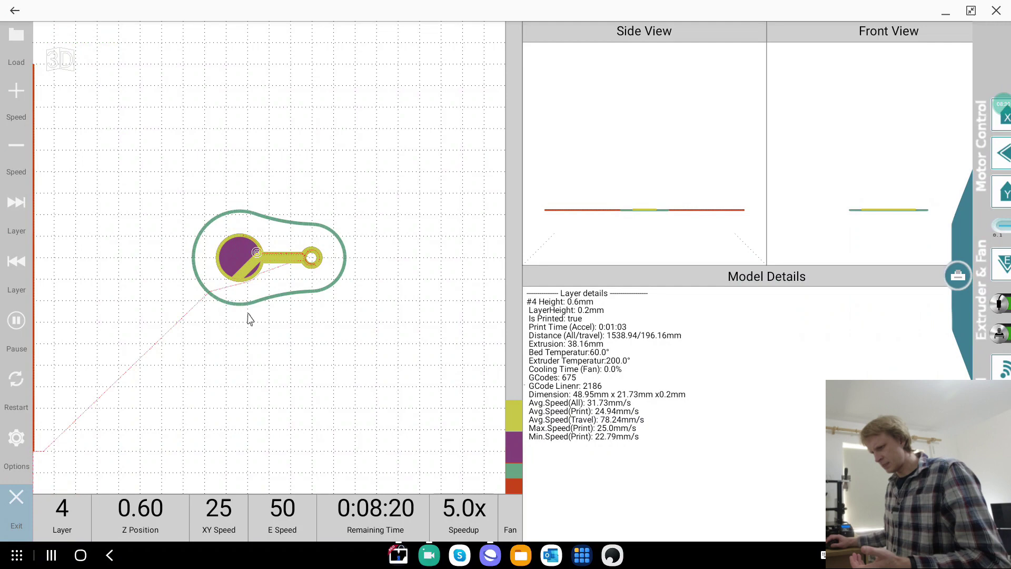
Step: Look through the settings pages and examine the printer options for temperature presets, manual move speeds and axis flipping
click(18, 439)
click(117, 210)
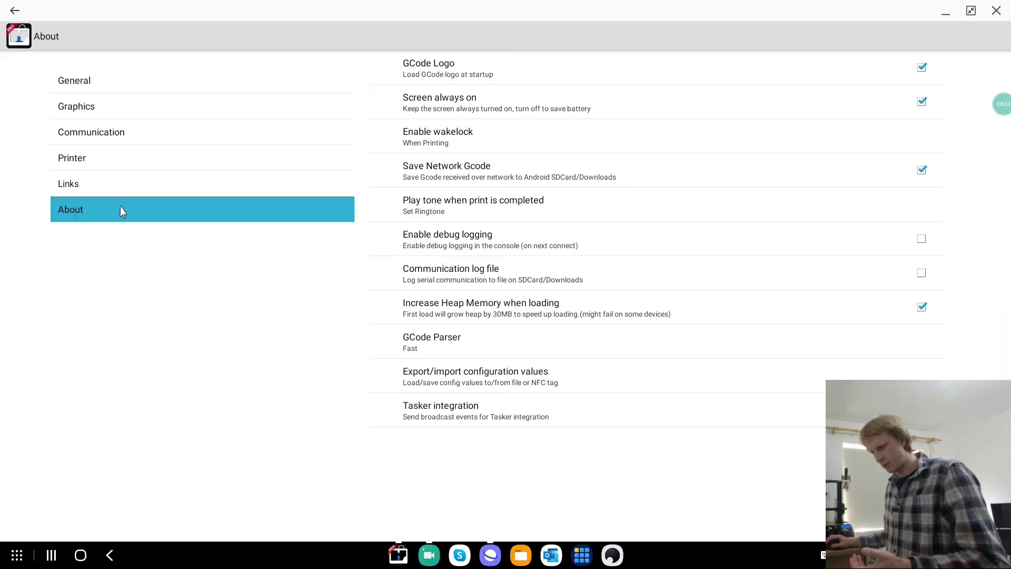
click(120, 192)
click(133, 158)
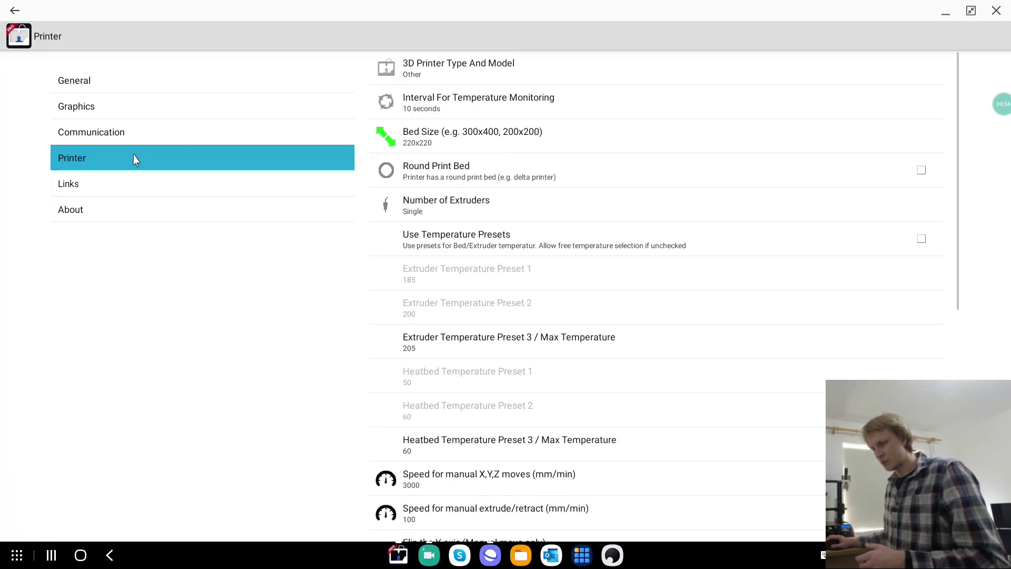
scroll(505, 380, down, 5)
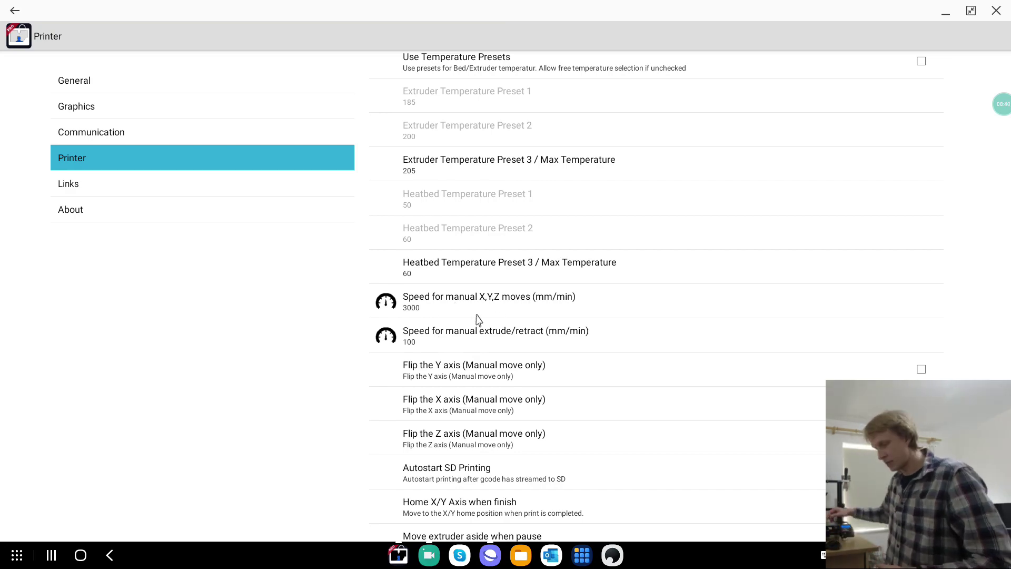
scroll(478, 319, up, 5)
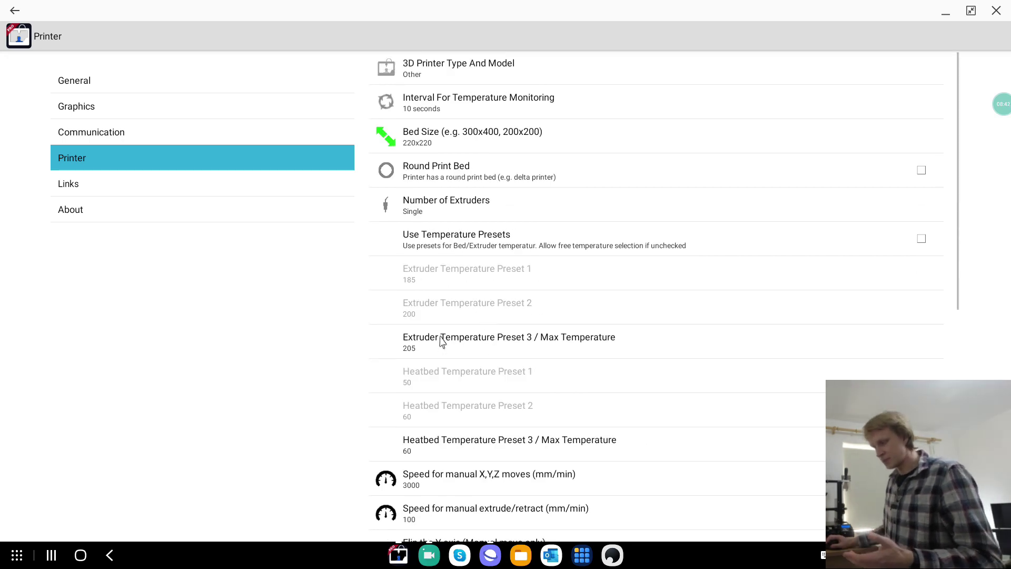
Step: Check the maximum temperature presets for the extruder and the heatbed without changing them, and return to the print view
click(434, 359)
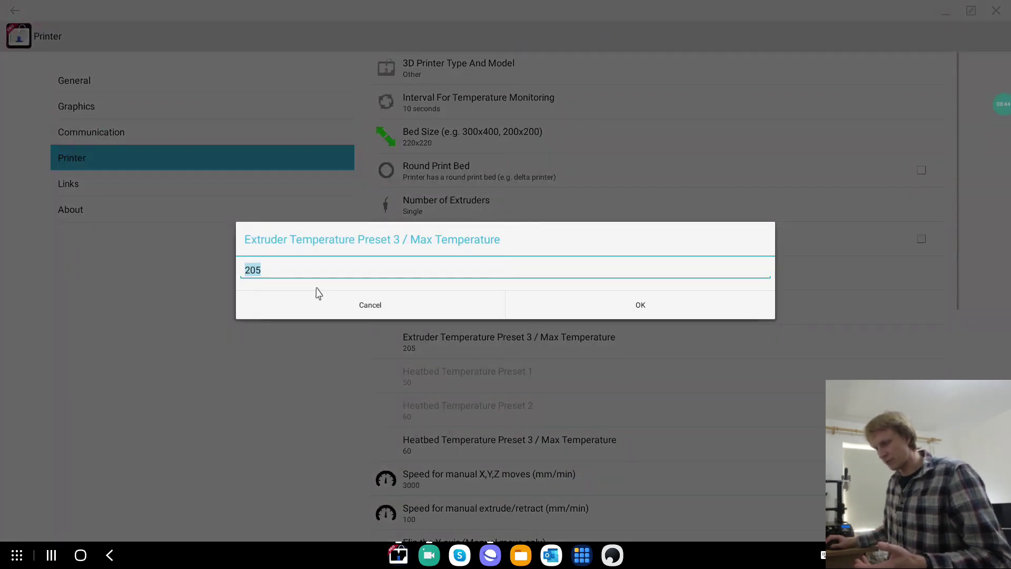
click(374, 313)
click(426, 449)
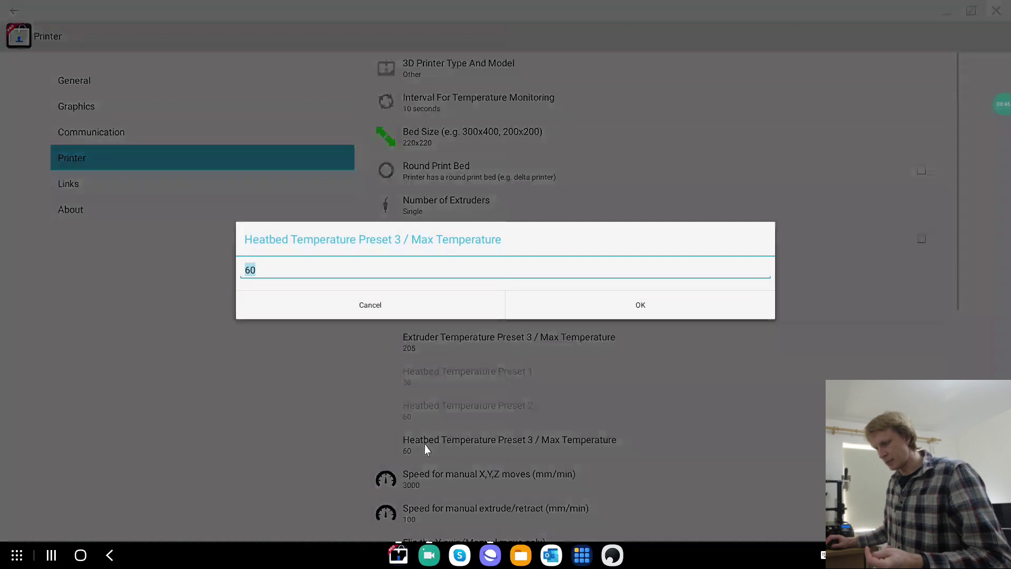
click(347, 311)
key(Escape)
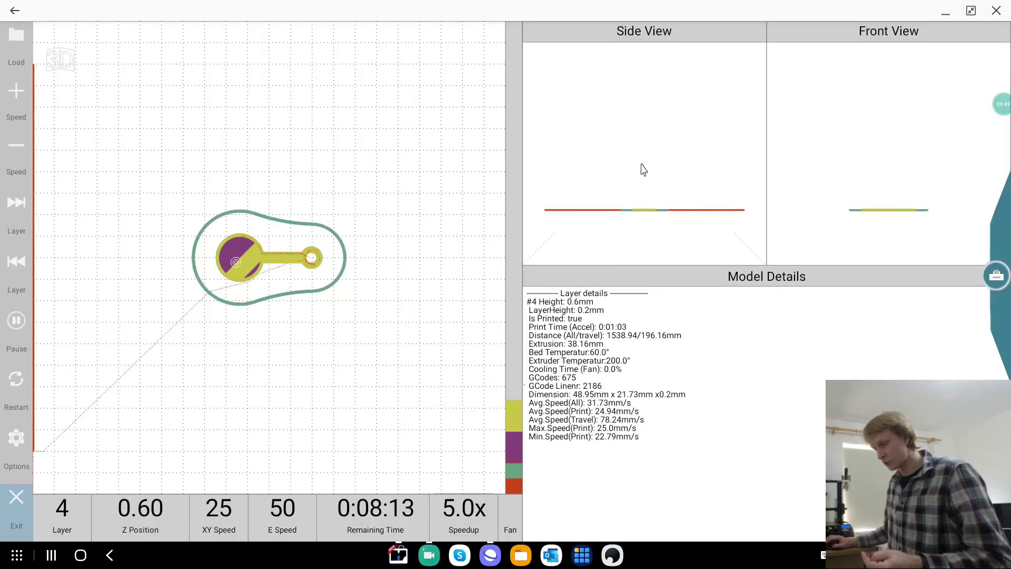
Step: Open the printer controls and set the heatbed's target temperature to 56°
click(996, 275)
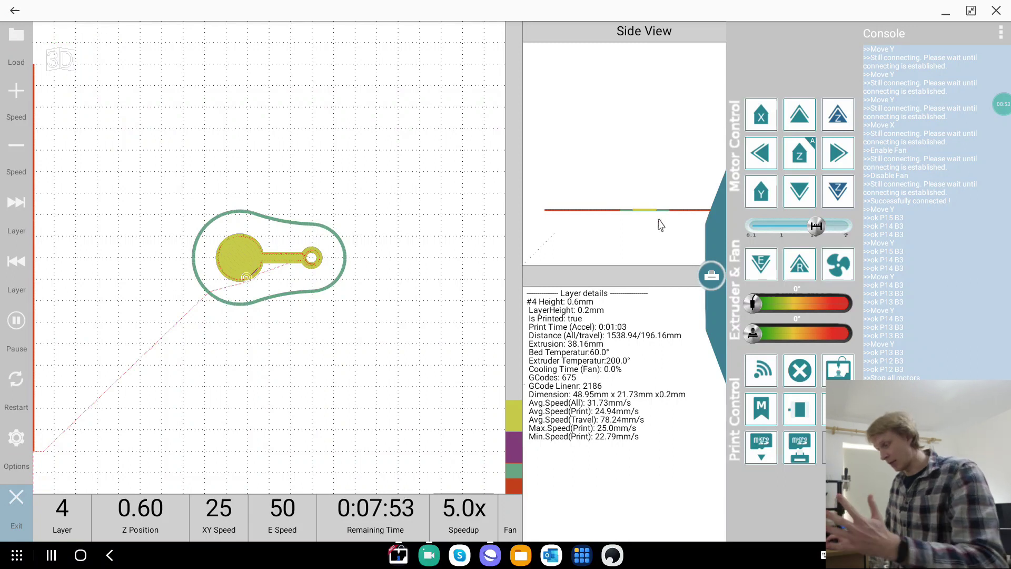
drag(754, 341, 811, 354)
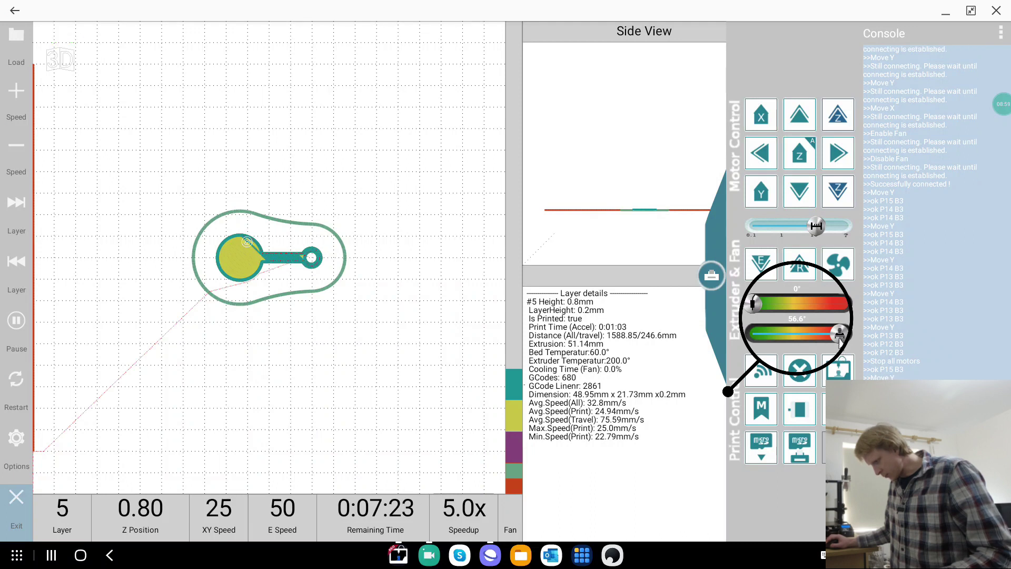
drag(840, 341, 840, 341)
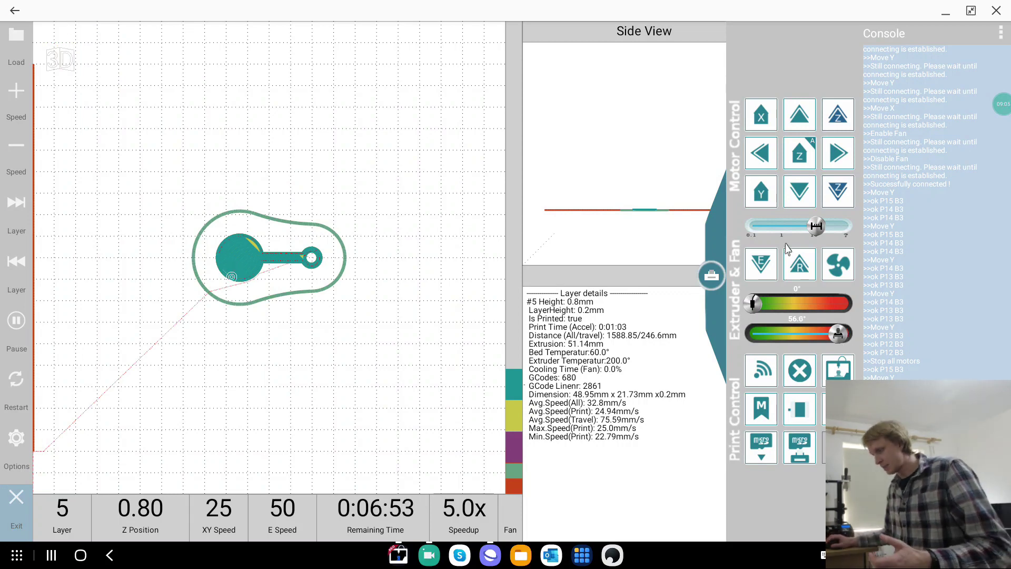
Step: Set the extruder's target temperature to 193° and start printing the loaded G-code
drag(754, 302, 766, 306)
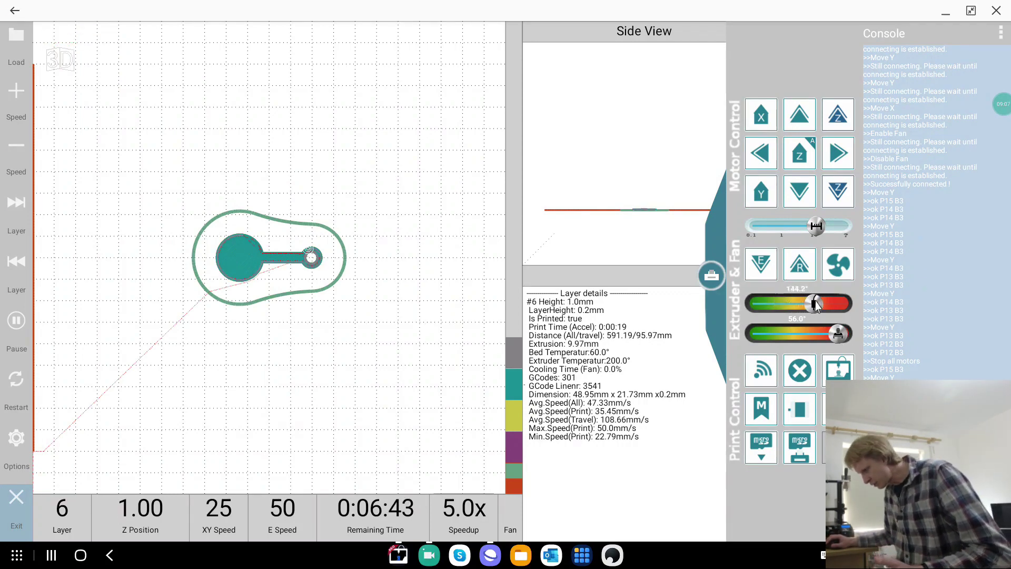
drag(838, 306, 841, 304)
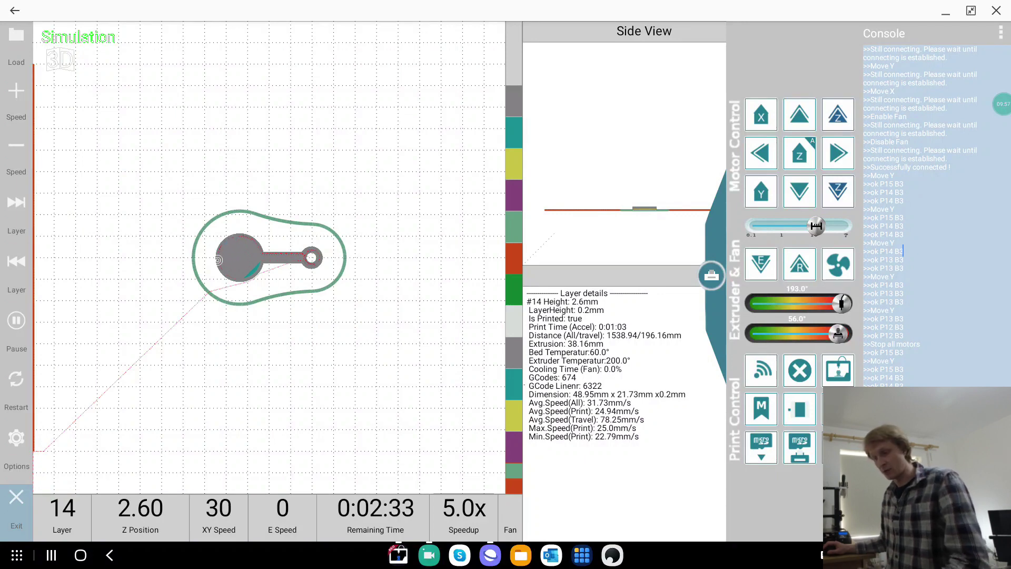
click(838, 372)
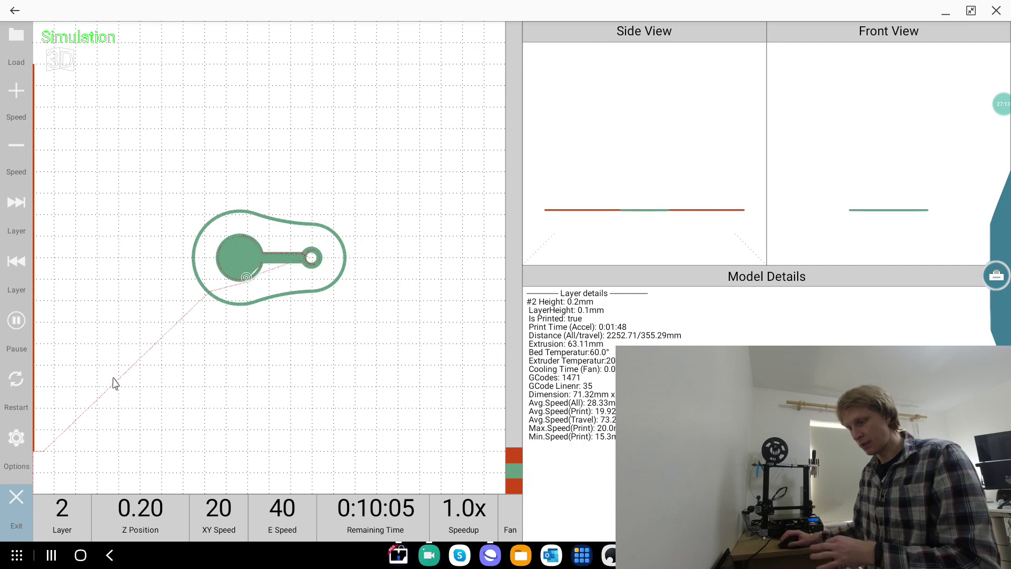
Step: Examine the filament and cost options in the printer settings, including the filament price per kg, without changing them
click(21, 437)
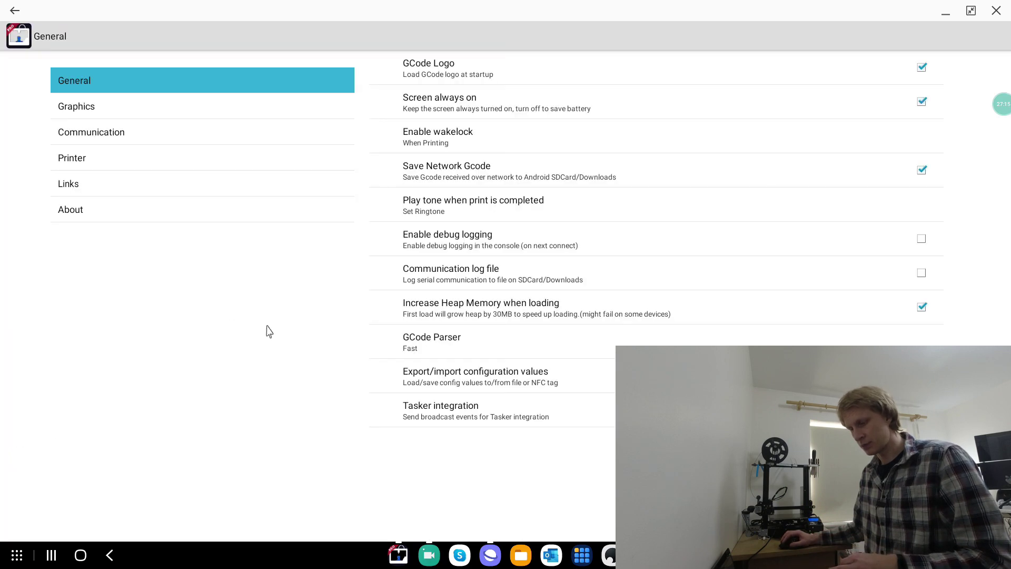
click(192, 159)
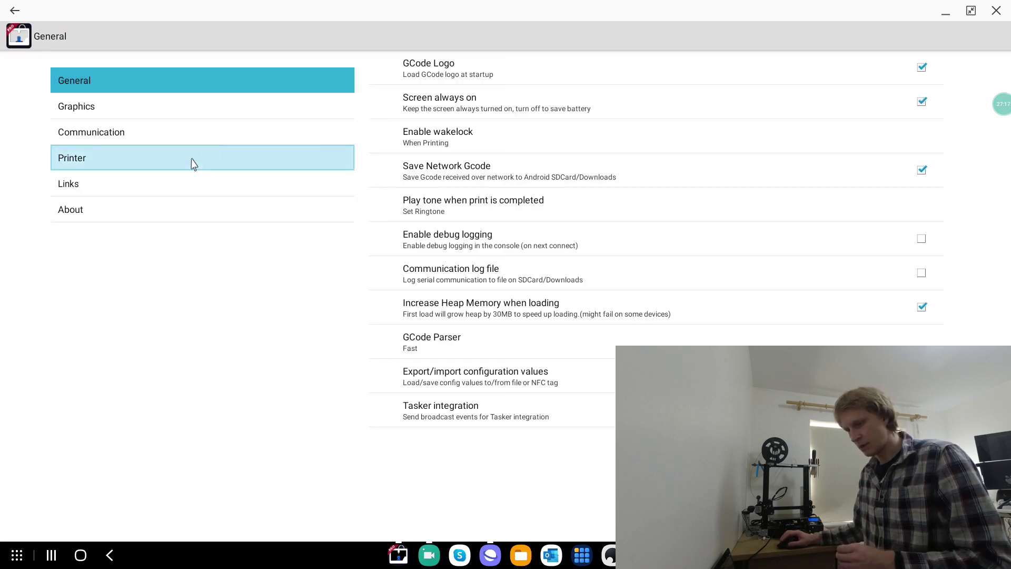
scroll(542, 295, down, 10)
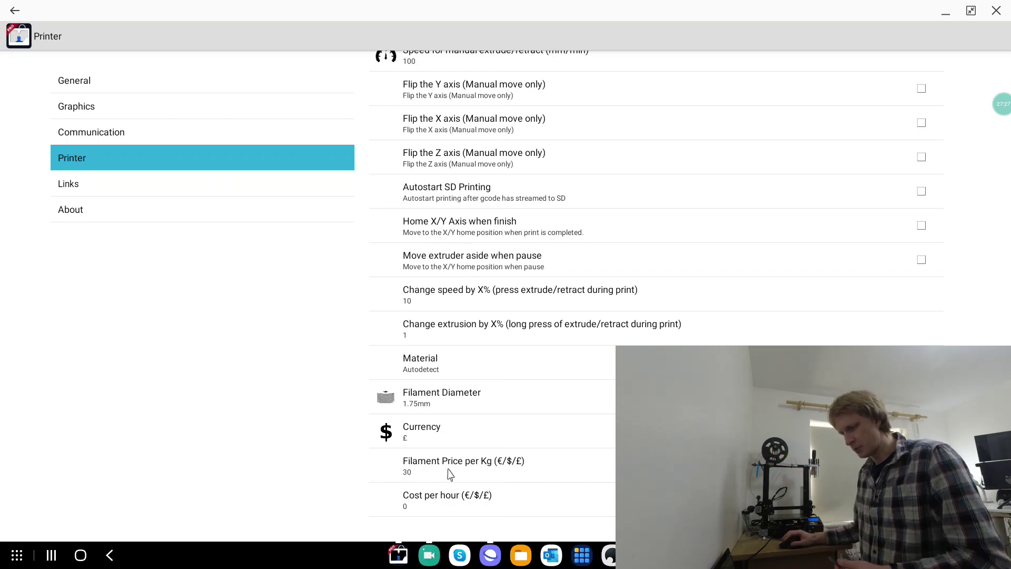
click(469, 480)
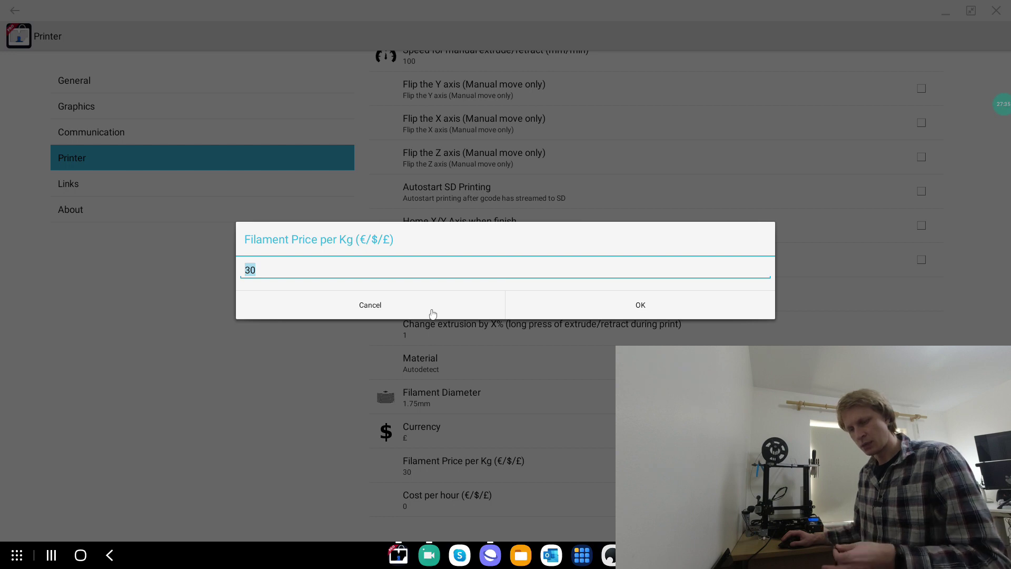
click(401, 315)
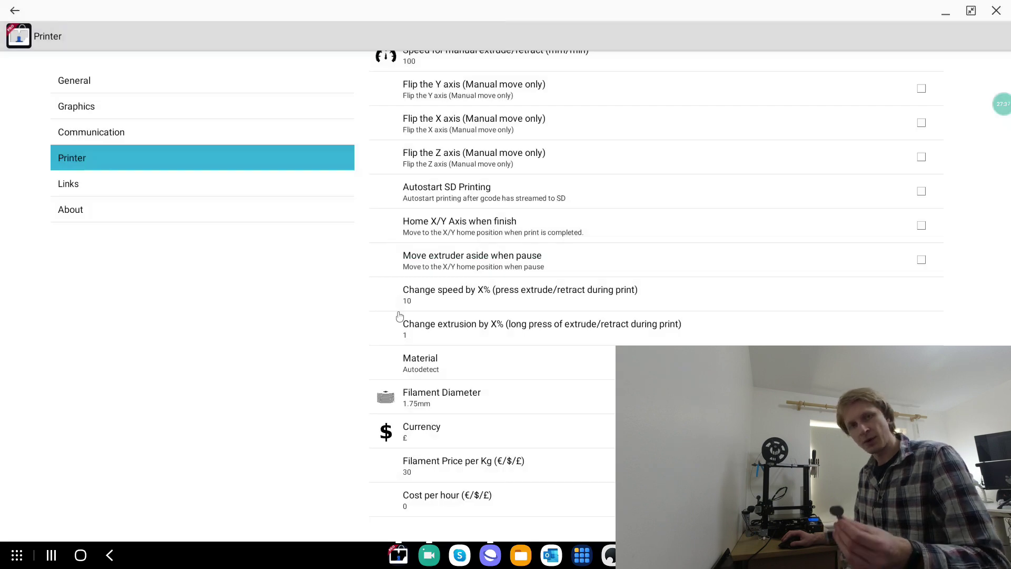